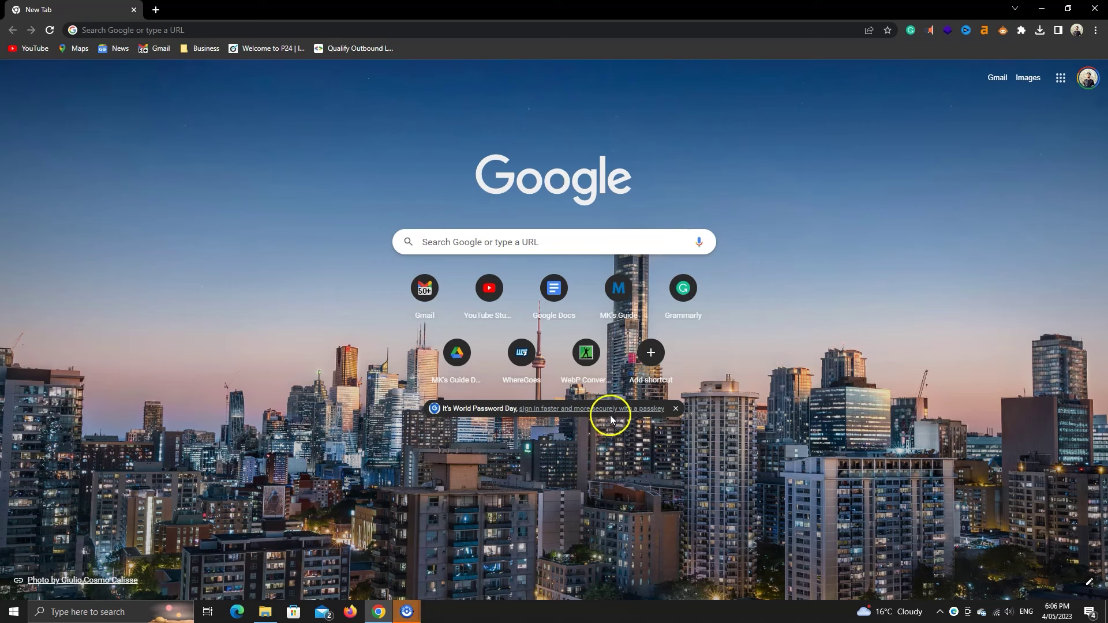
# Step: Load gmail.com and follow the passkey email's 'Skip password when possible' link into a new tab
pyautogui.click(177, 30)
pyautogui.write('gmail.com')
pyautogui.press('Return')
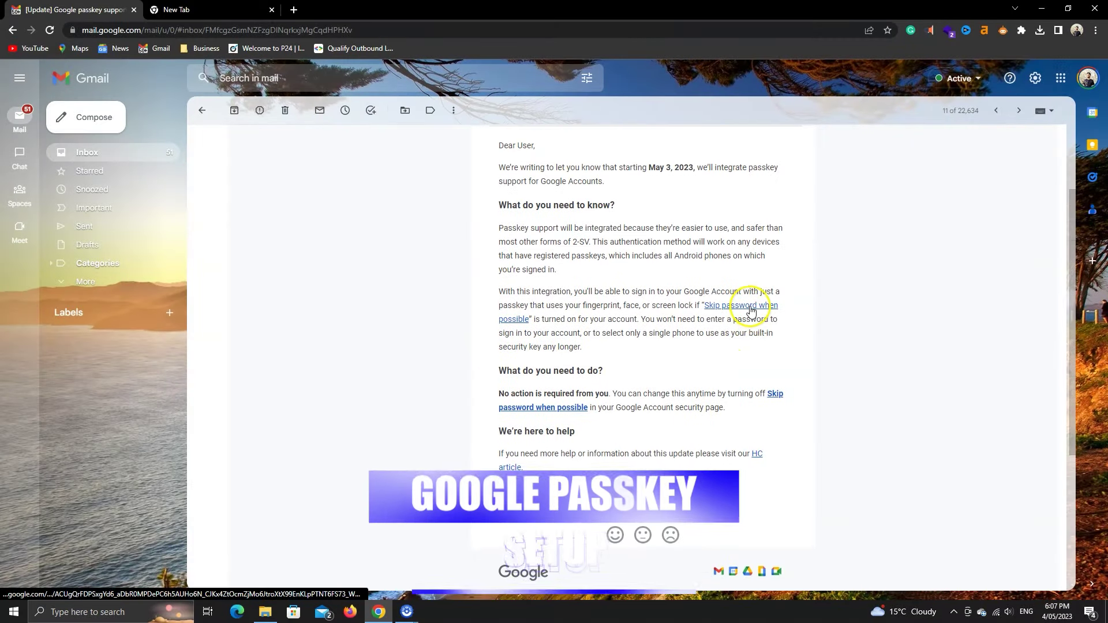
pyautogui.scroll(1, 660, 365)
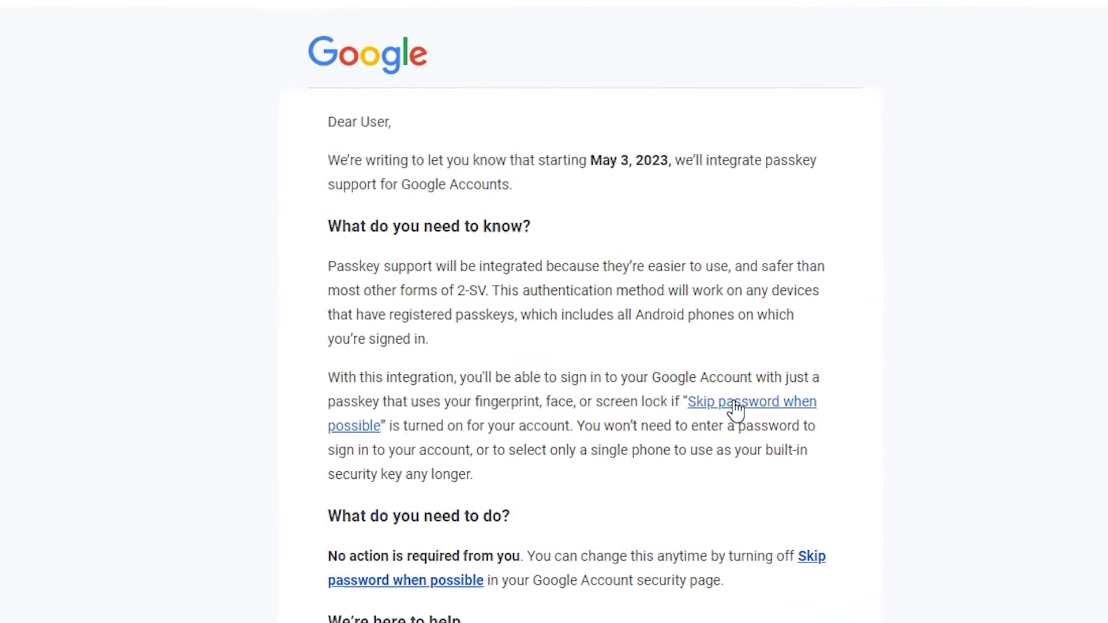
pyautogui.click(735, 404)
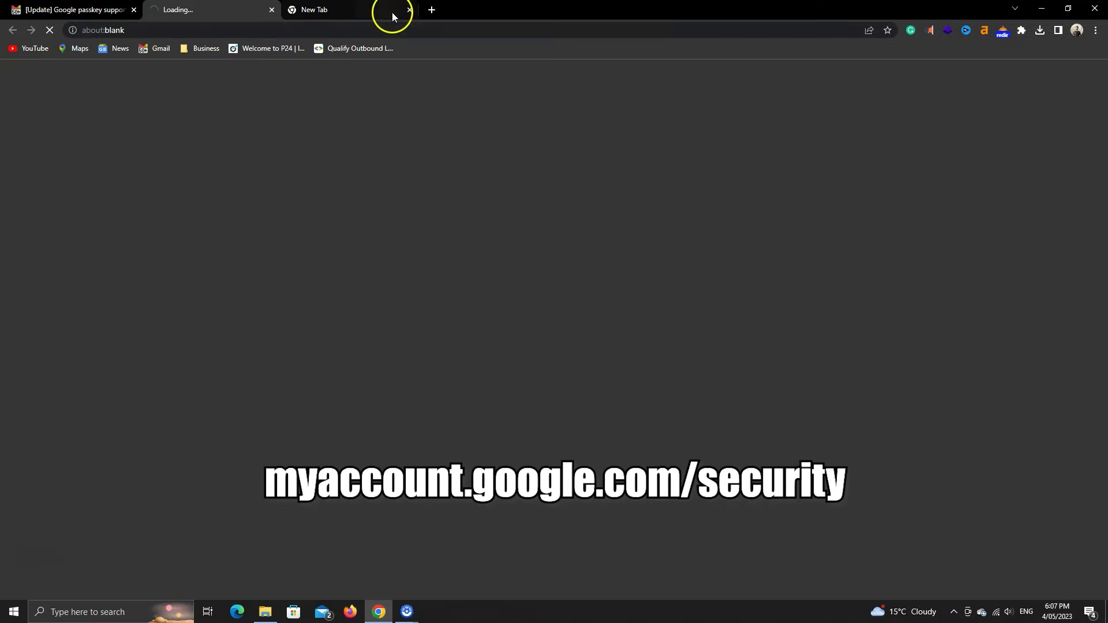
# Step: Switch 'Skip password when possible' on, then go back to the Security overview
pyautogui.click(395, 11)
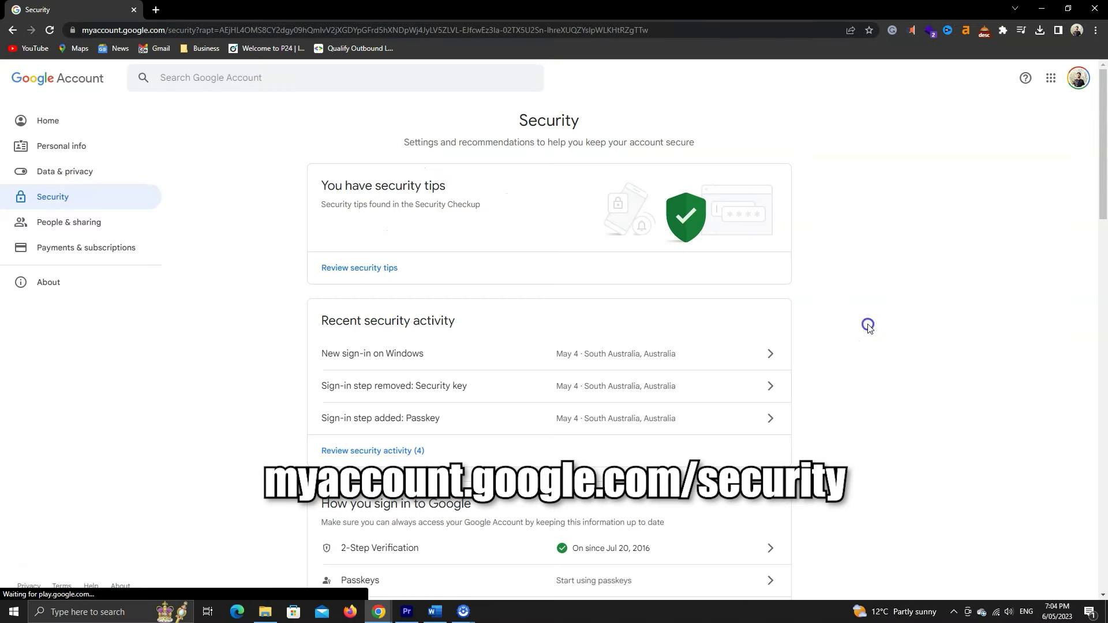
pyautogui.scroll(-8, 866, 329)
pyautogui.scroll(-6, 865, 333)
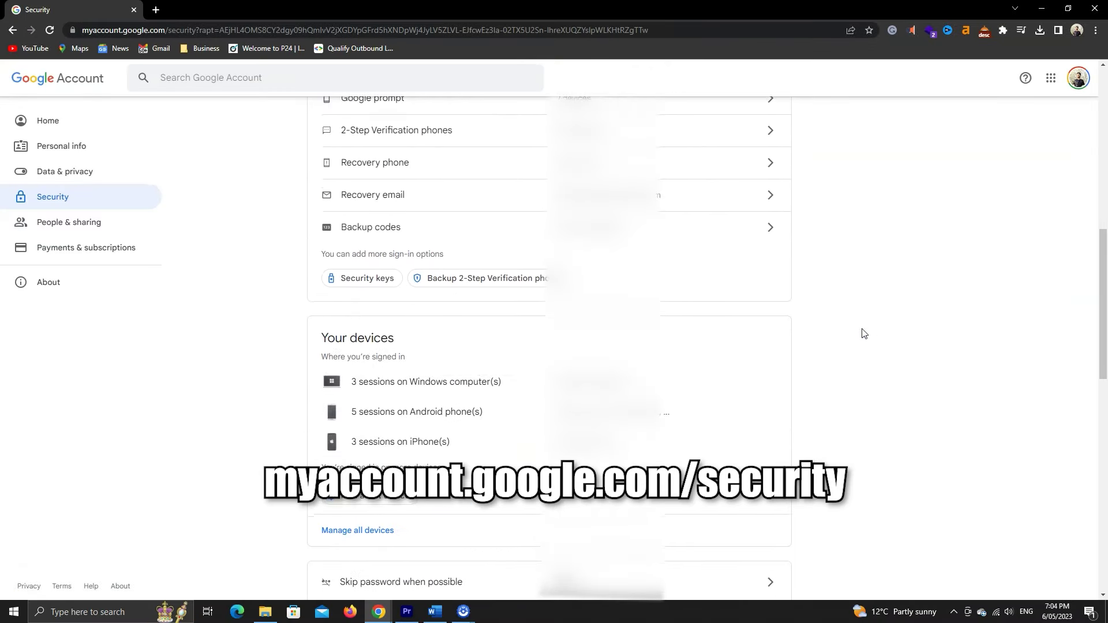
pyautogui.click(463, 357)
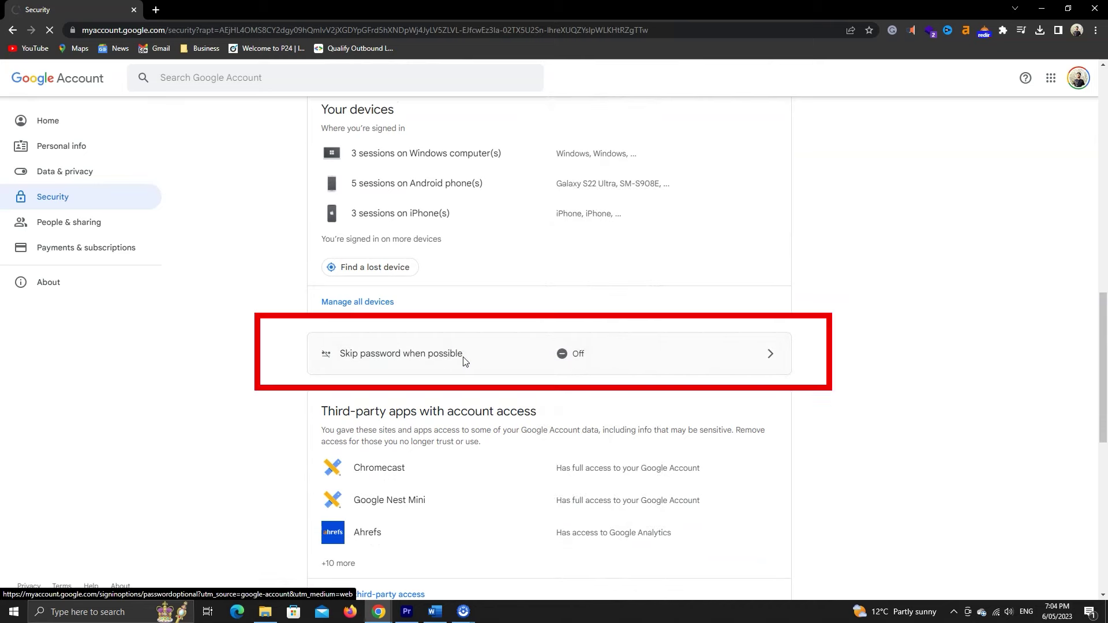
pyautogui.click(578, 306)
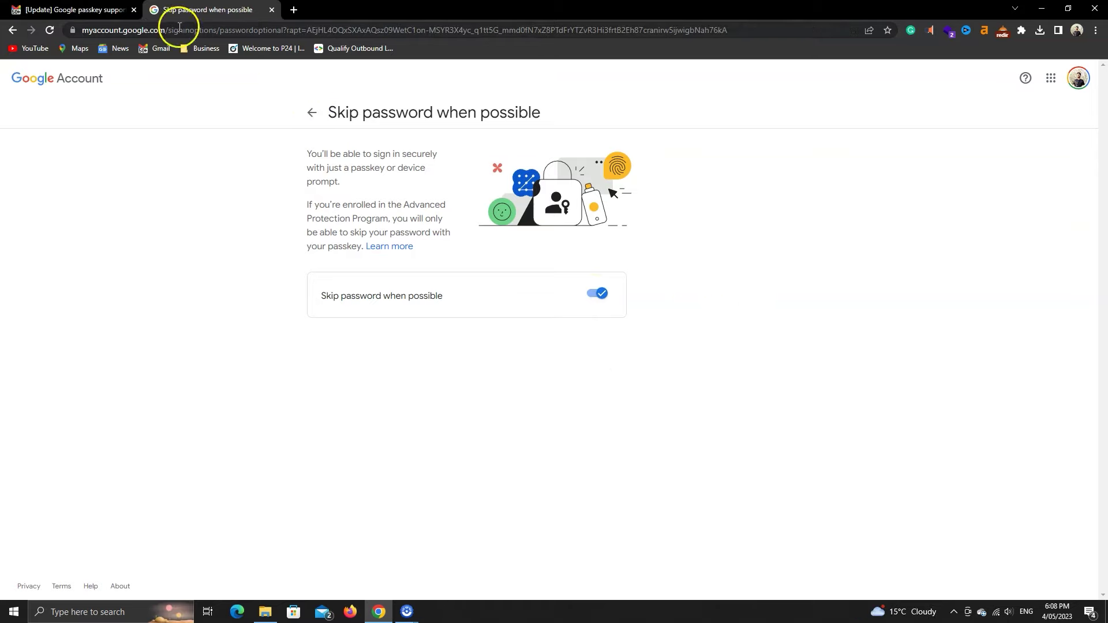
pyautogui.click(308, 114)
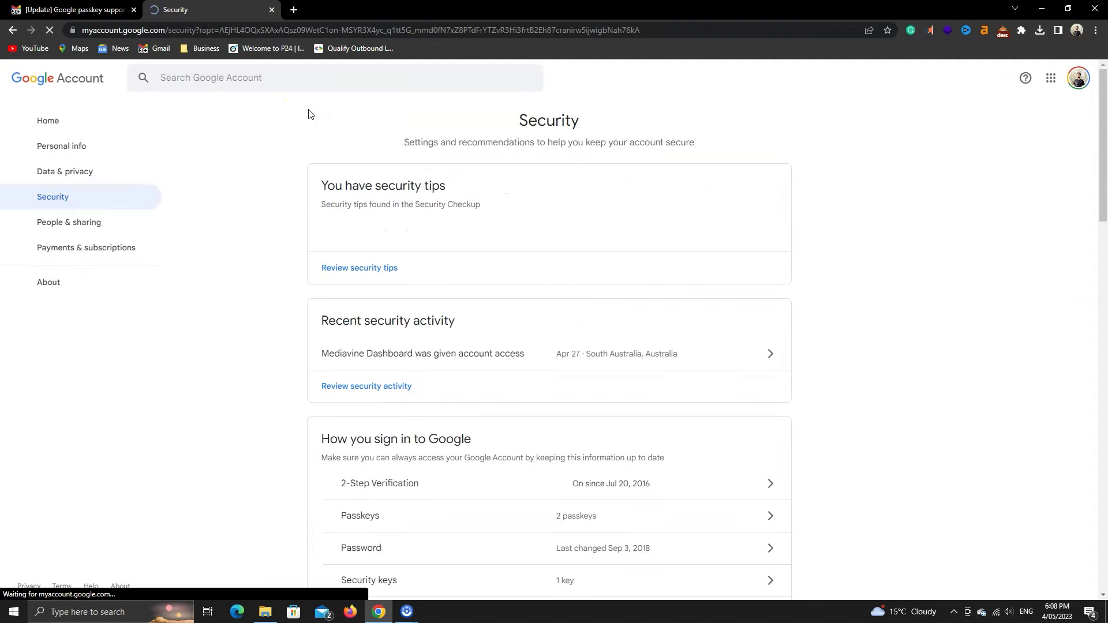
# Step: Open the Passkeys page from 'How you sign in to Google'
pyautogui.scroll(-4, 635, 231)
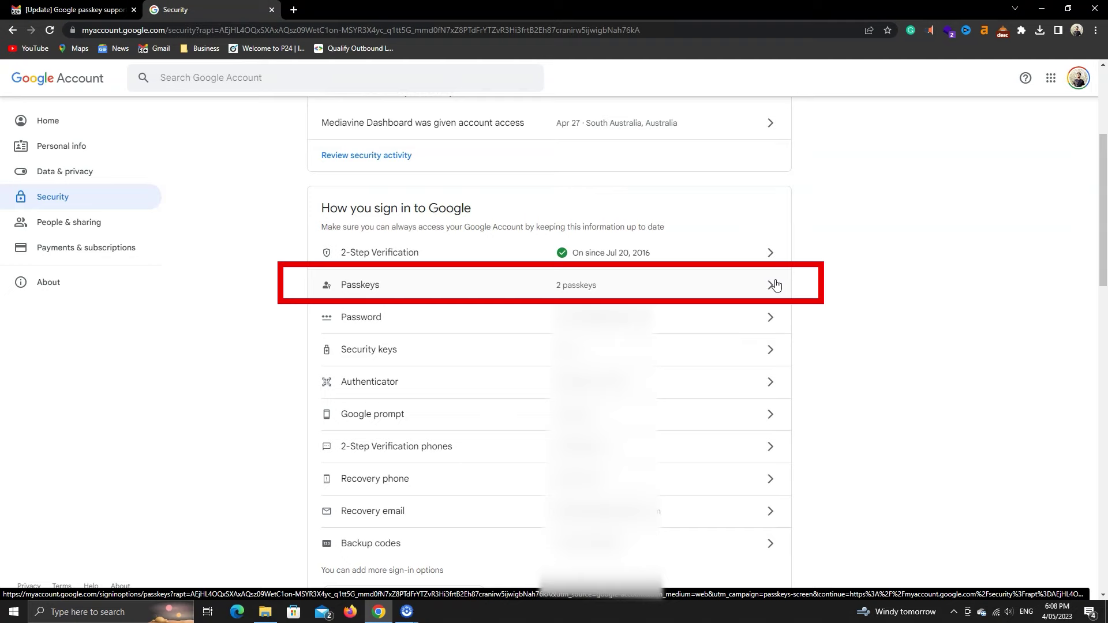
pyautogui.click(775, 284)
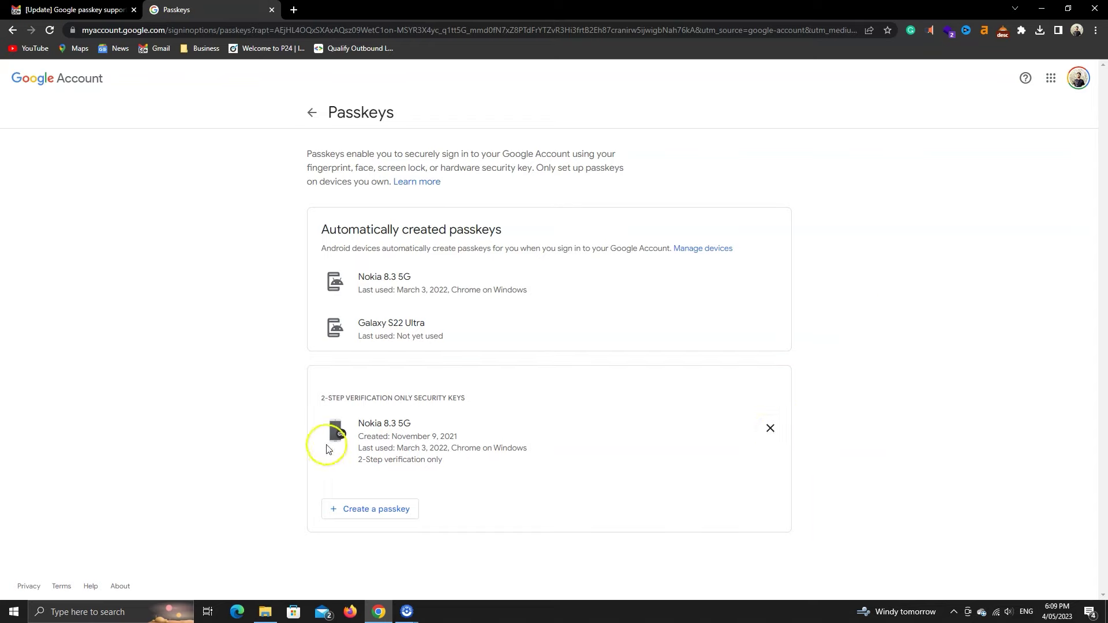
# Step: Create a passkey on this computer, confirming with the Windows Hello PIN
pyautogui.click(368, 521)
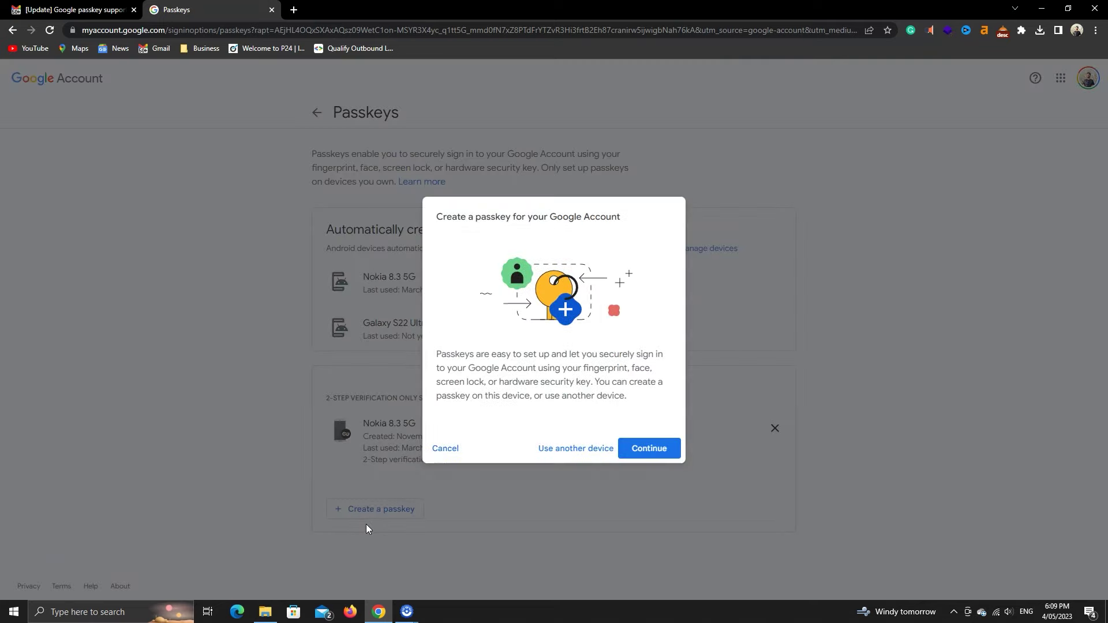
pyautogui.click(640, 450)
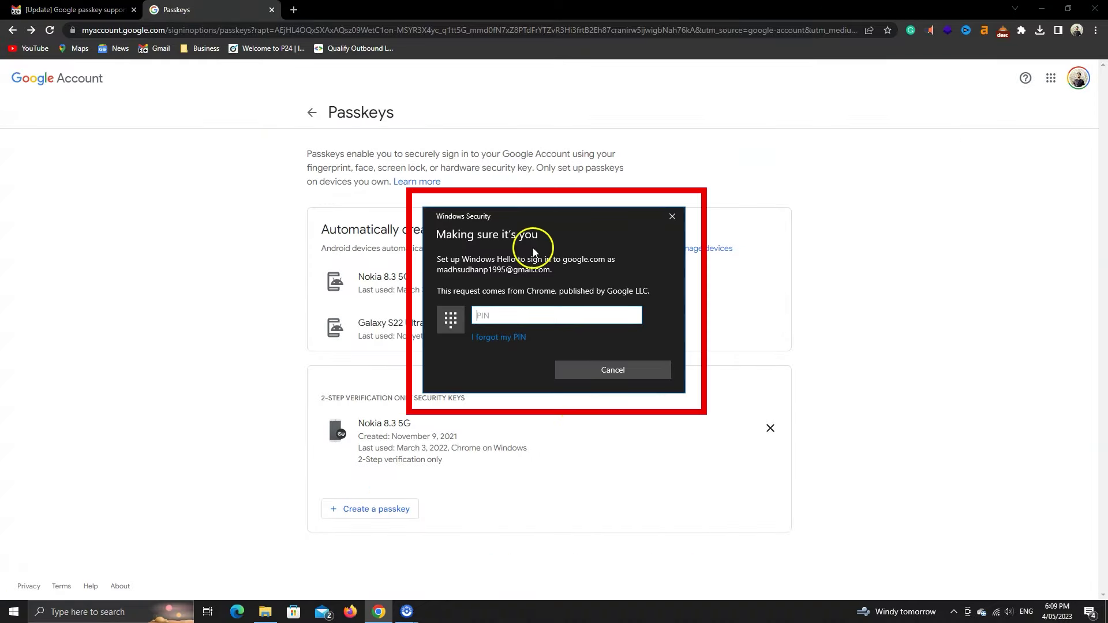
pyautogui.write('****')
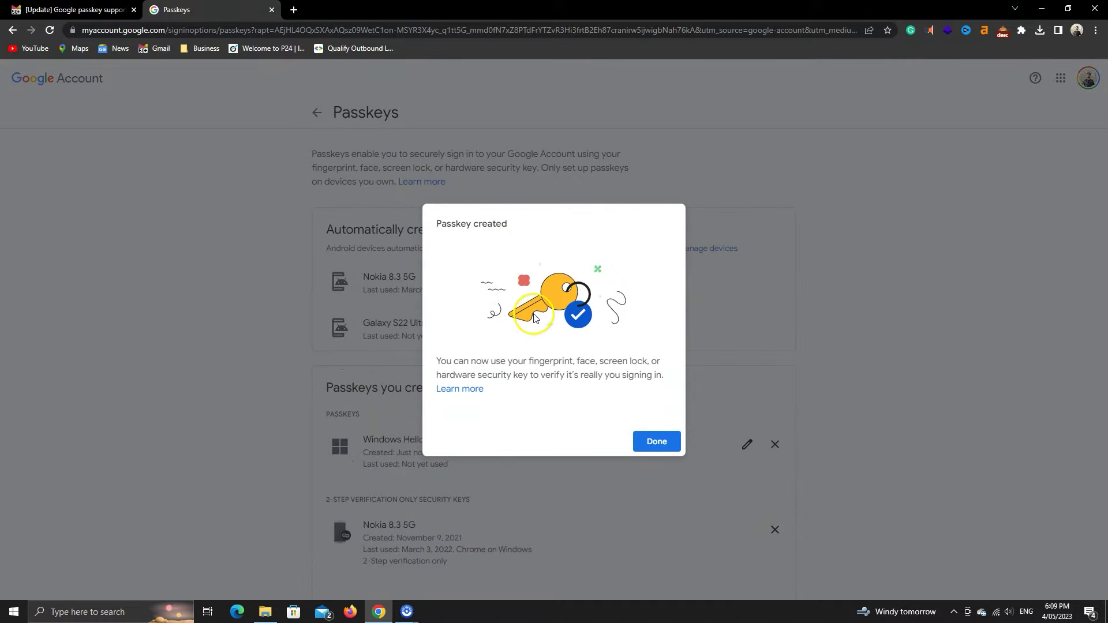
pyautogui.moveTo(533, 375); pyautogui.dragTo(566, 375)
pyautogui.click(647, 380)
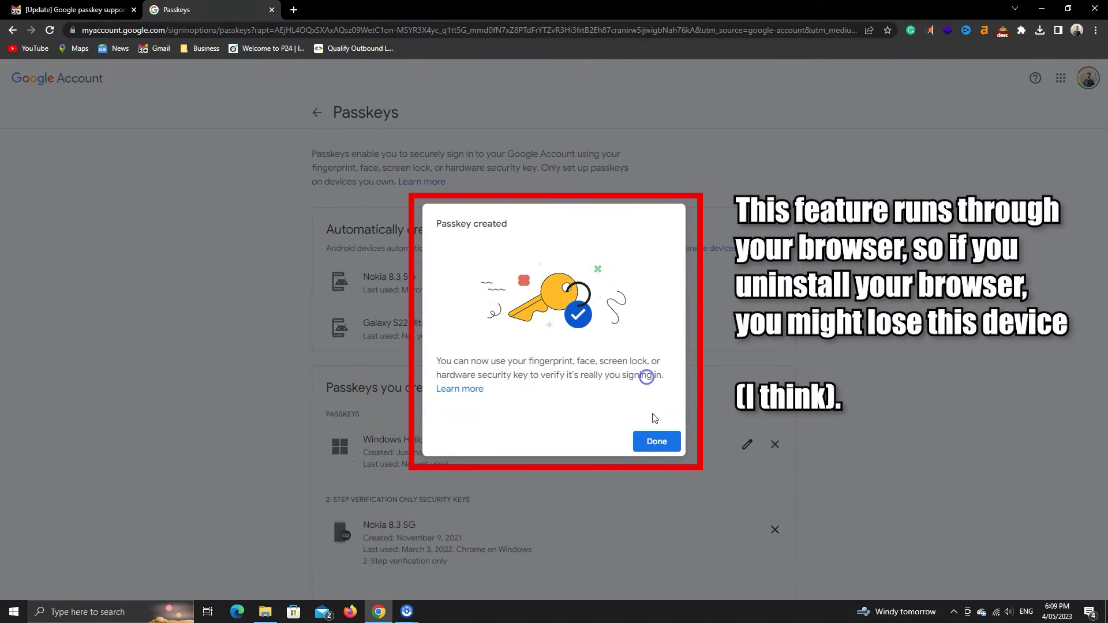
pyautogui.click(657, 441)
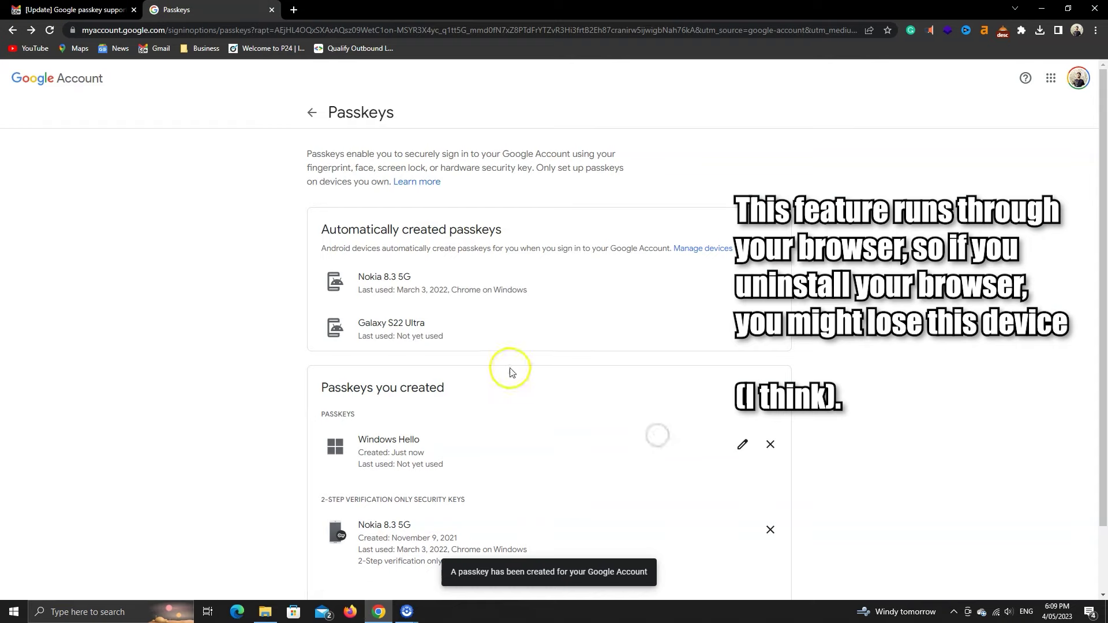
pyautogui.scroll(-1, 510, 372)
pyautogui.scroll(-1, 627, 404)
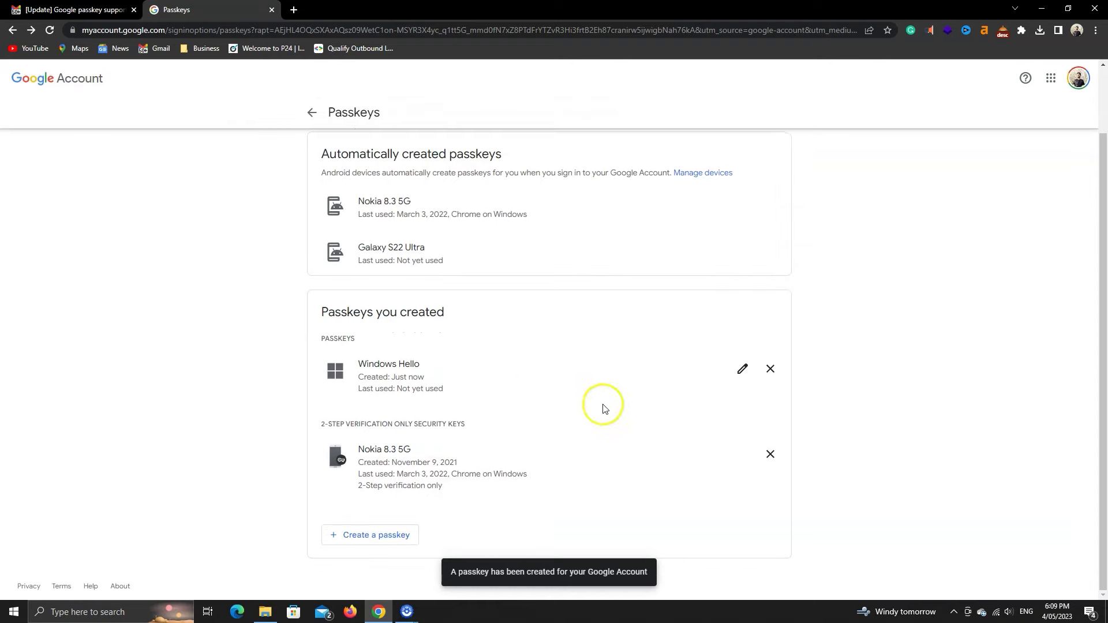
# Step: Start another passkey and choose 'Use a different phone or tablet' to show its QR code
pyautogui.click(398, 536)
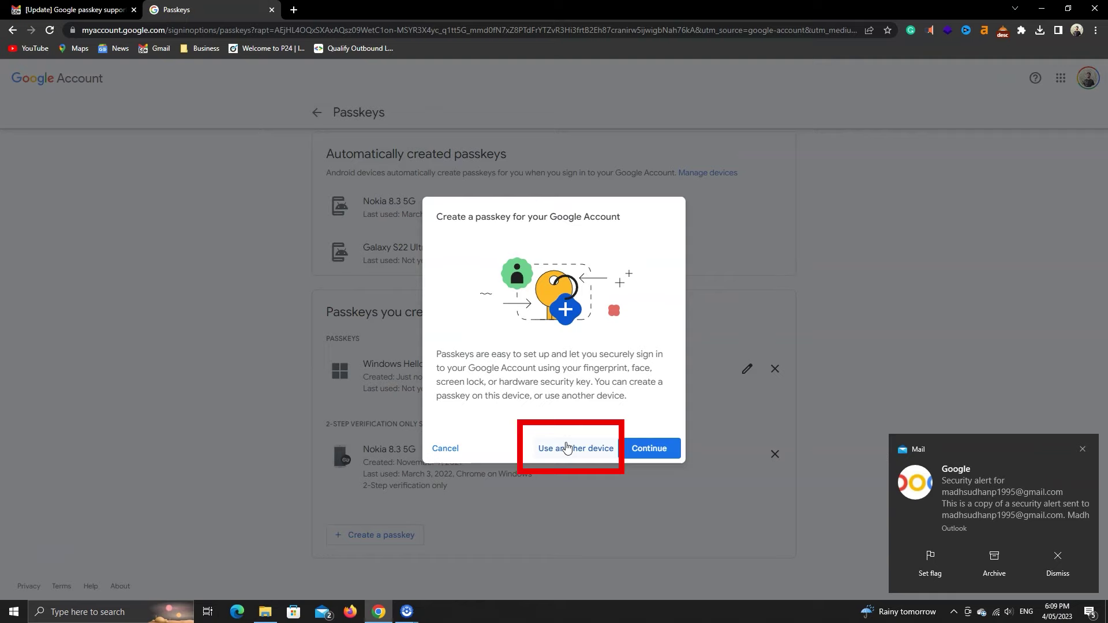
pyautogui.click(592, 456)
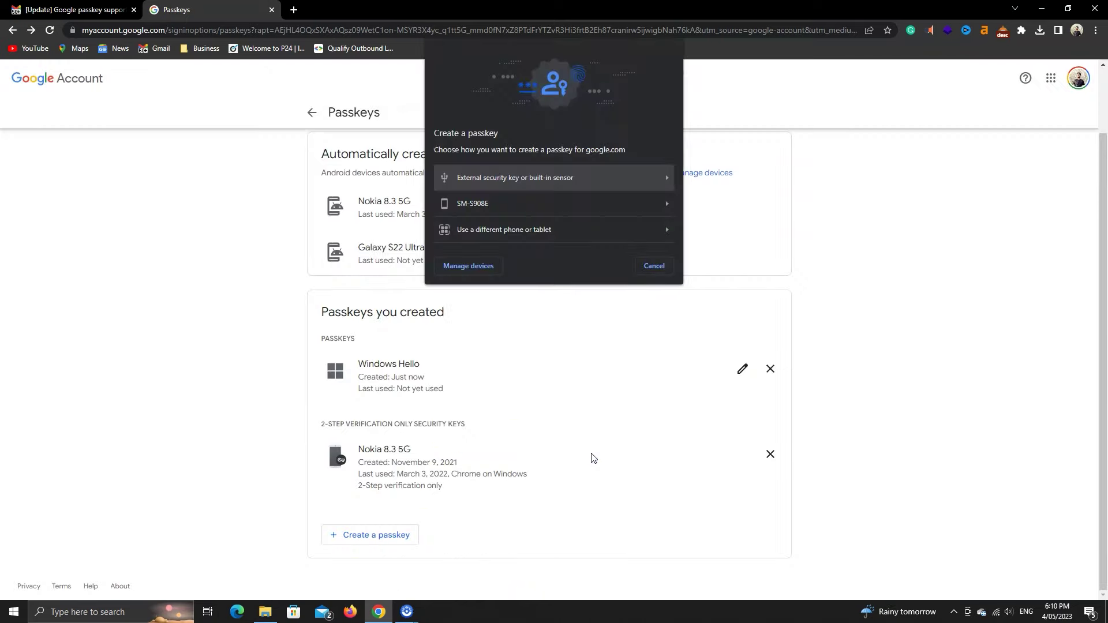
pyautogui.click(573, 399)
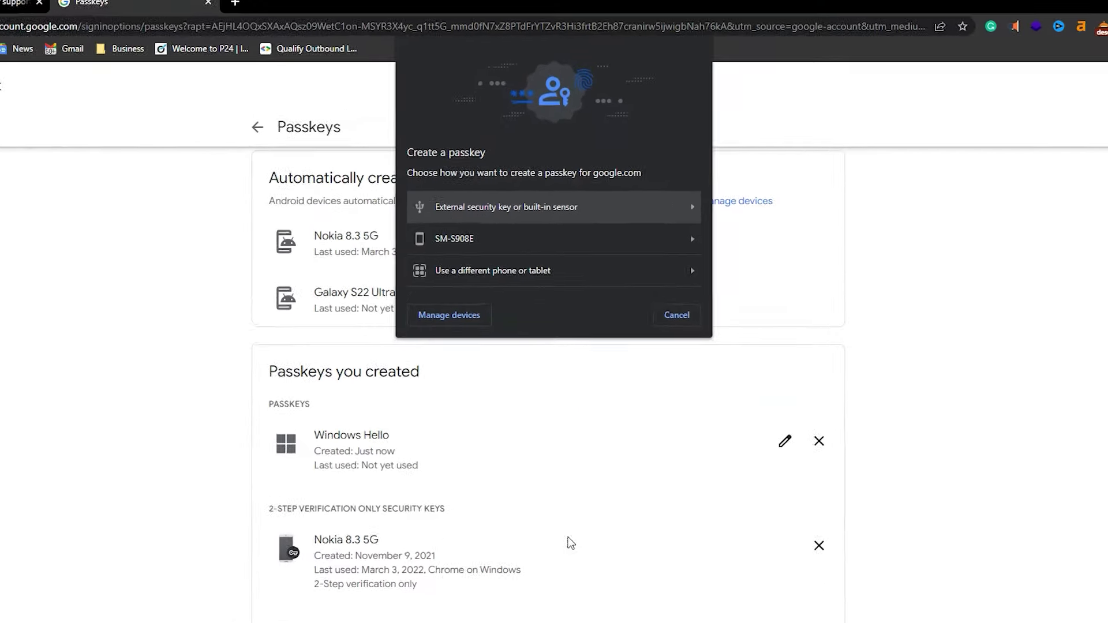
pyautogui.click(542, 348)
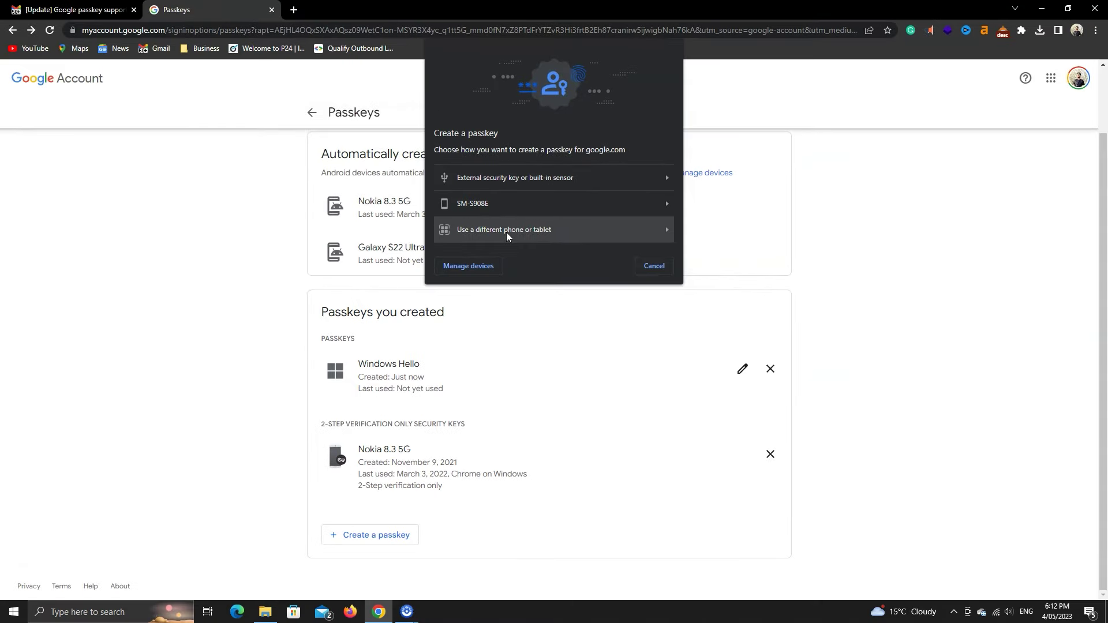
pyautogui.click(507, 233)
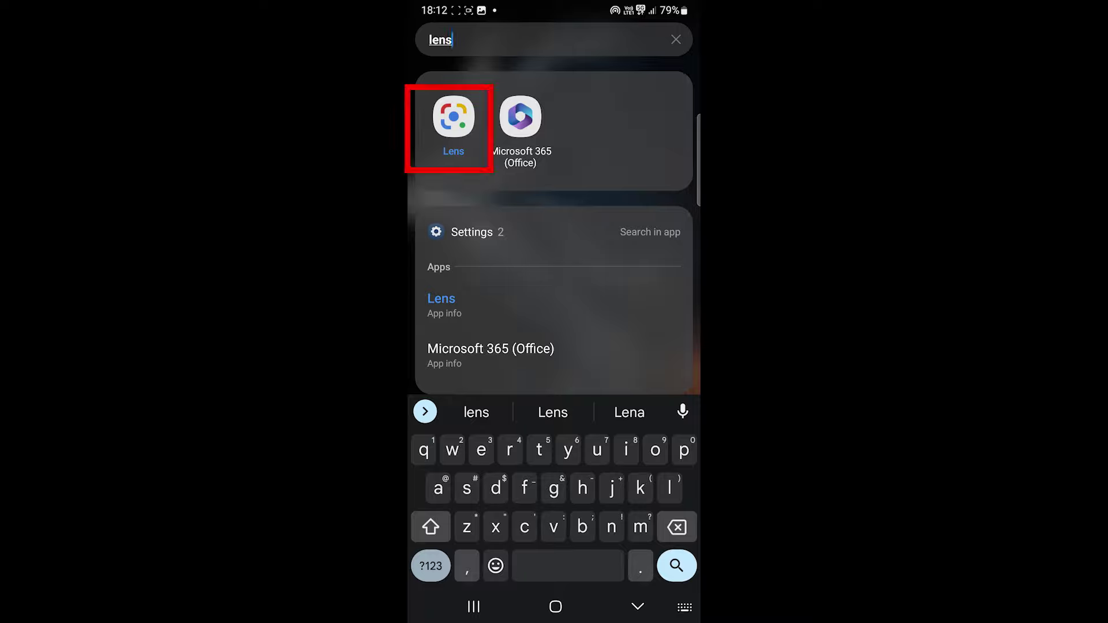
# Step: Launch the Google Lens app on the Android phone
pyautogui.click(454, 116)
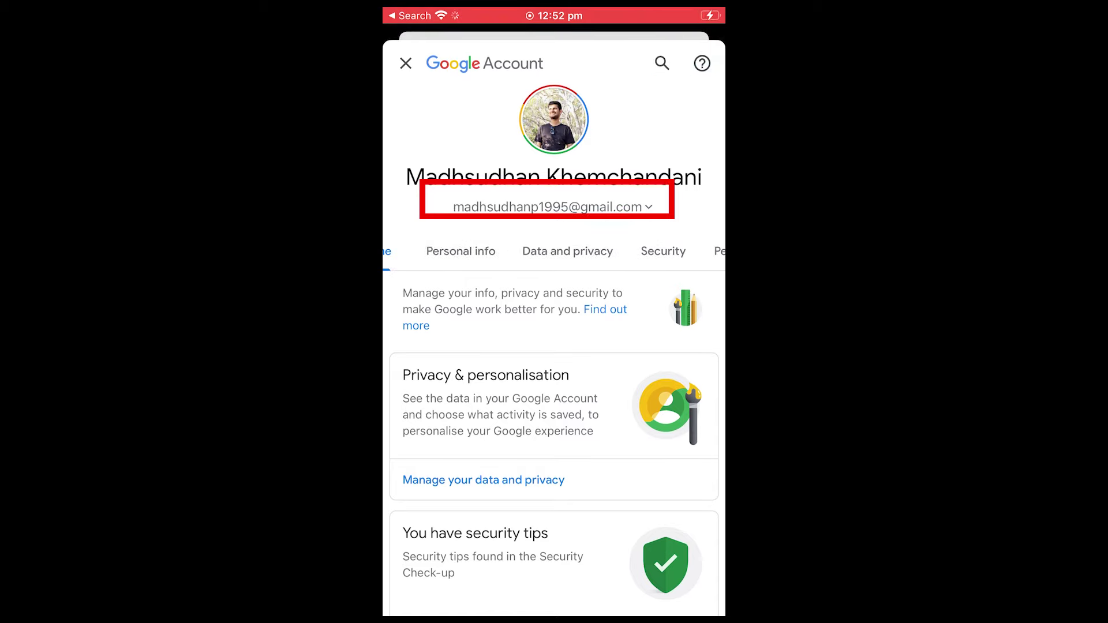
# Step: Browse the account's security settings on the iPhone, then search the phone for 'lens'
pyautogui.click(563, 251)
pyautogui.scroll(-5, 554, 375)
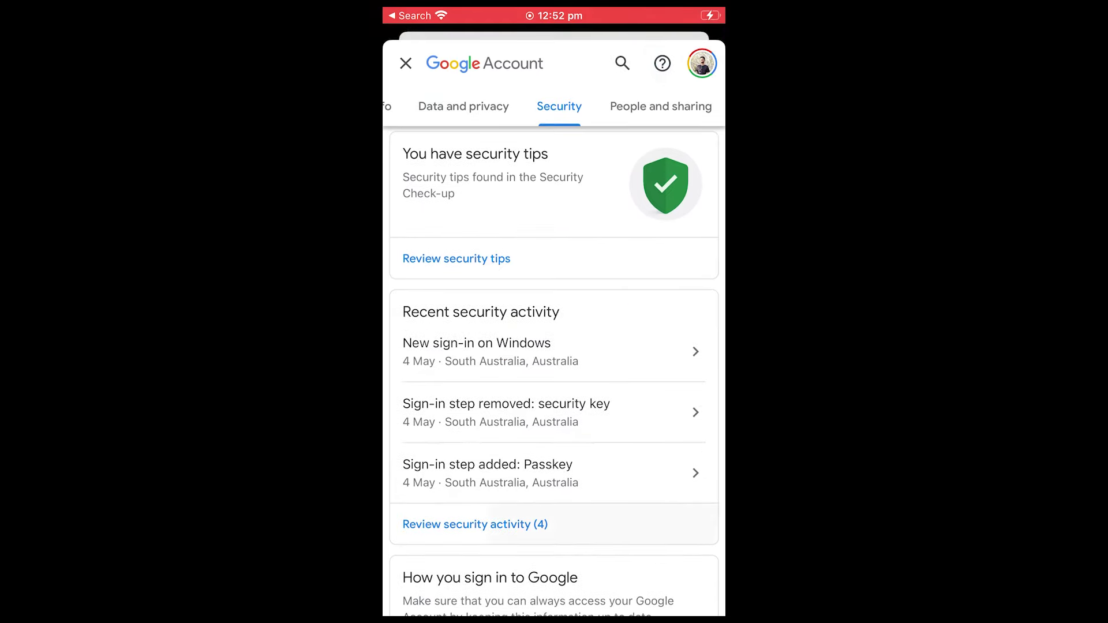
pyautogui.scroll(-5, 554, 370)
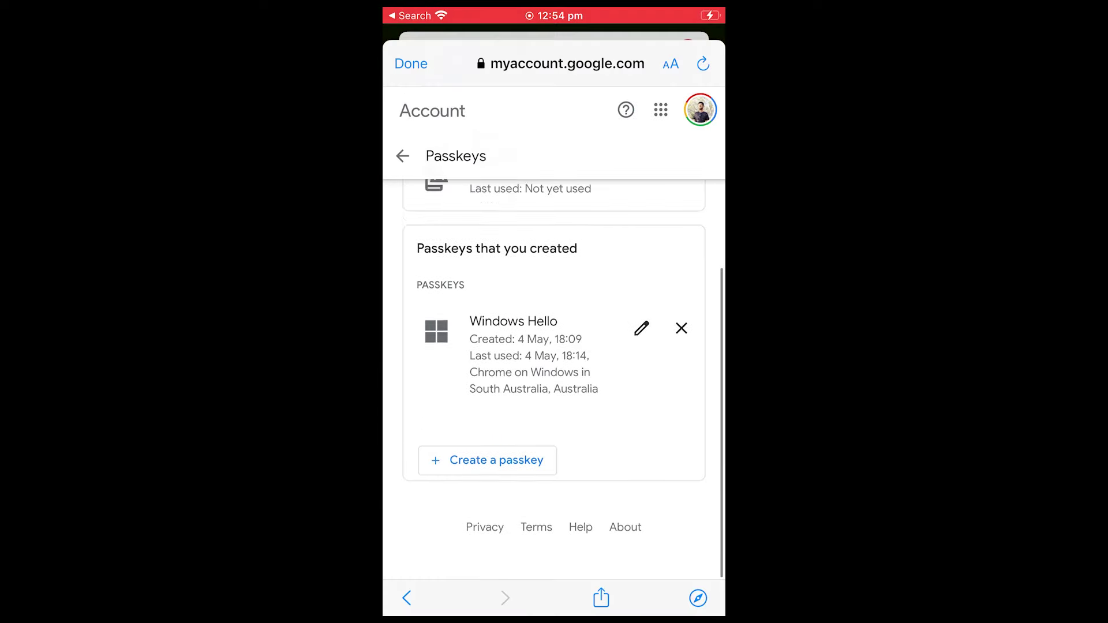
pyautogui.scroll(1, 554, 364)
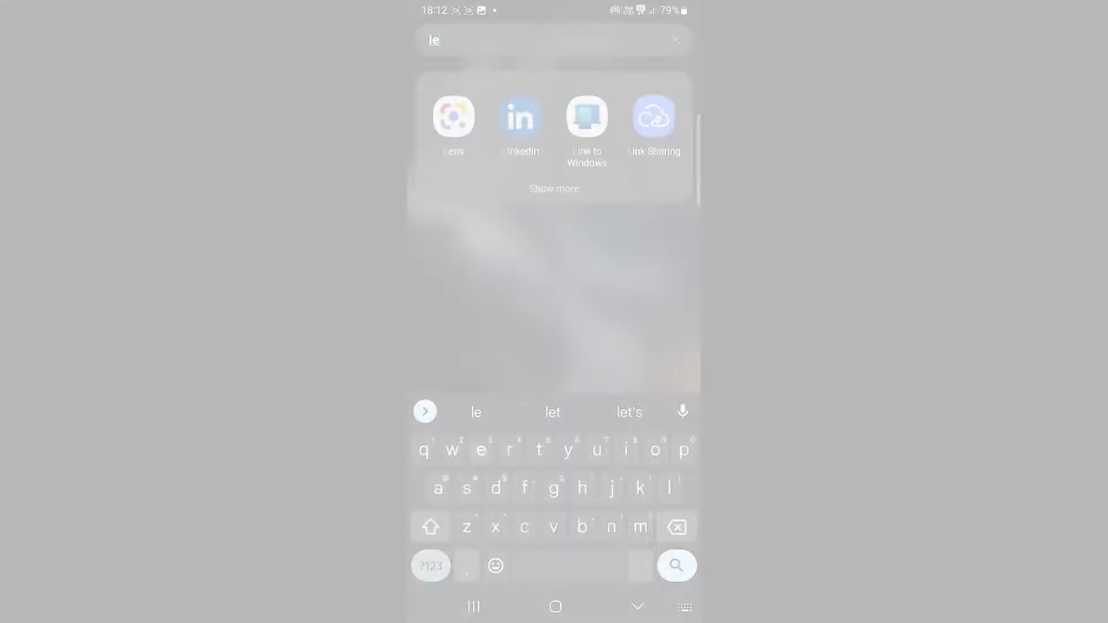
pyautogui.write('lens')
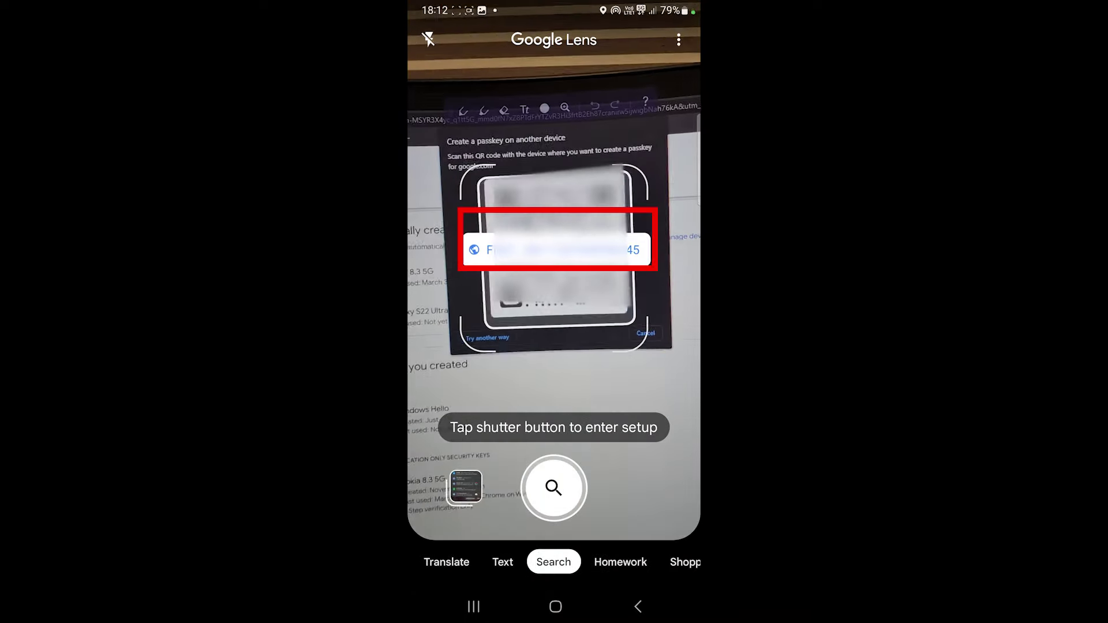
# Step: Open the link Lens found in the QR code and allow the phone to connect
pyautogui.click(554, 488)
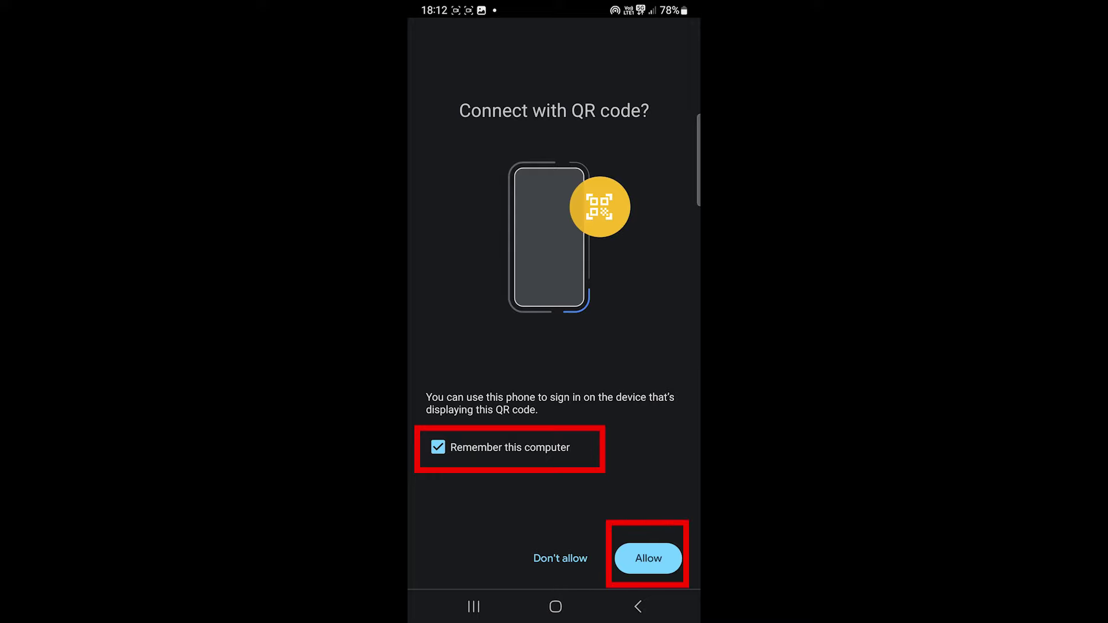
pyautogui.click(649, 558)
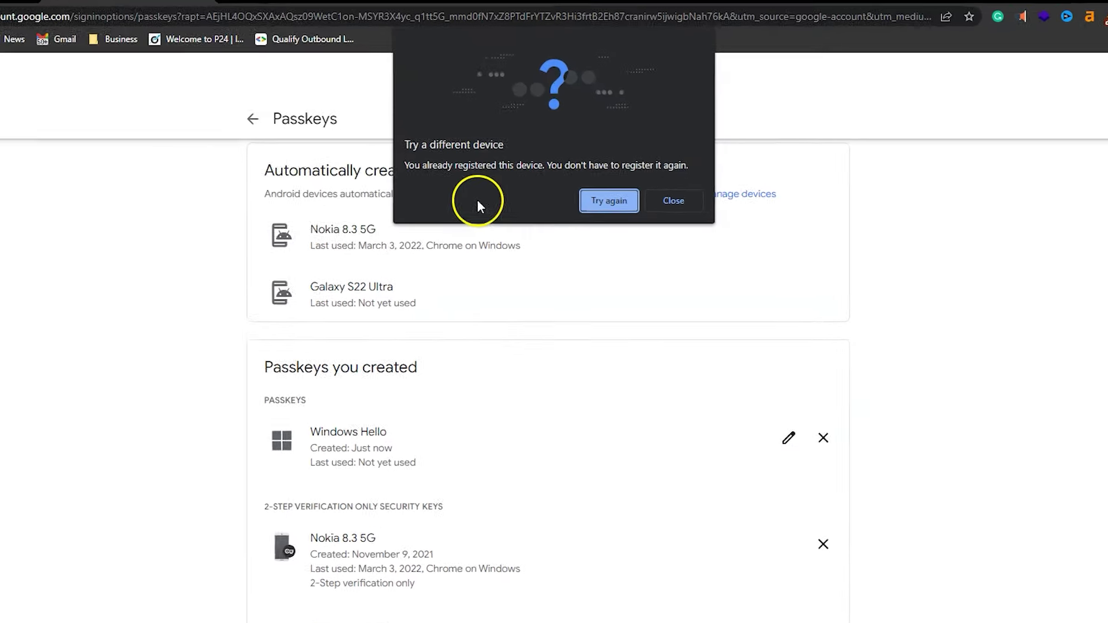
# Step: Close both already-registered notices, then remove the Nokia 8.3 5G security key
pyautogui.click(704, 220)
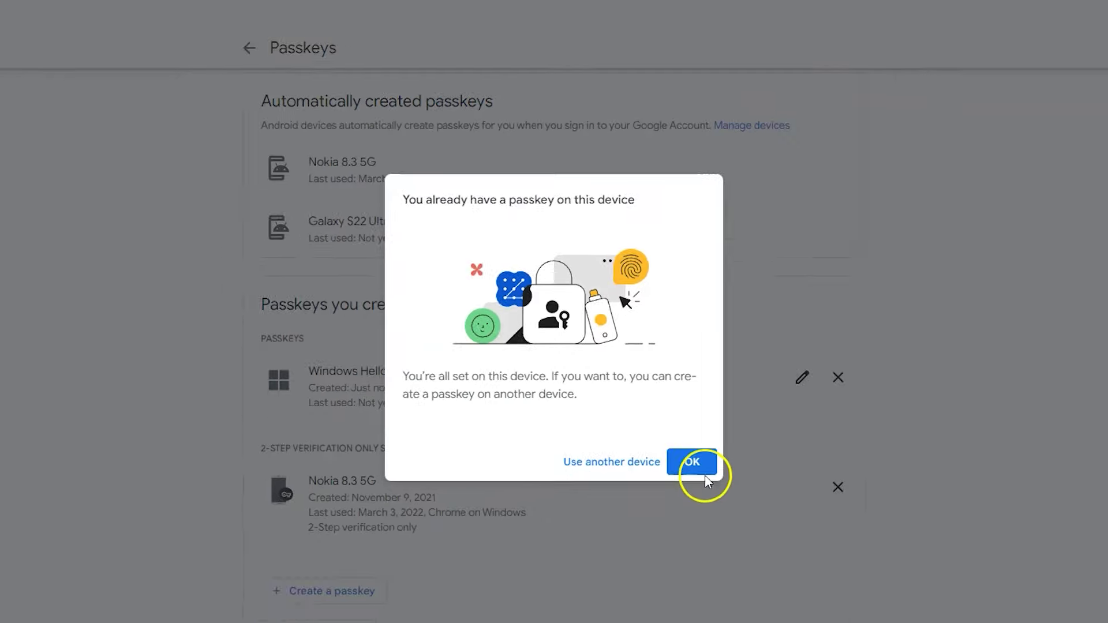
pyautogui.click(718, 485)
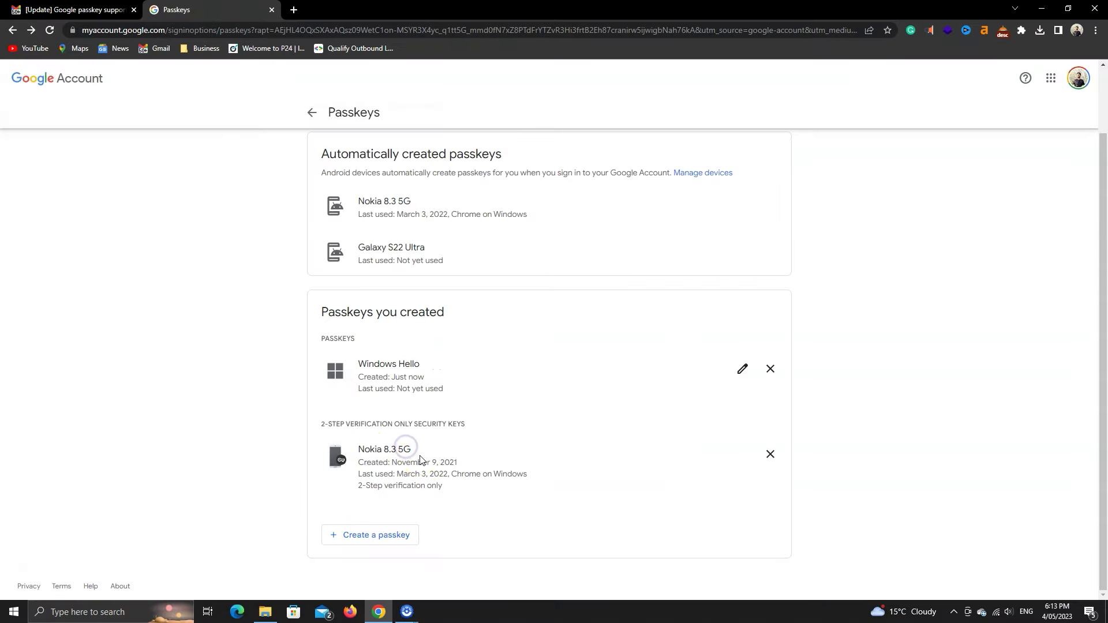
pyautogui.click(771, 454)
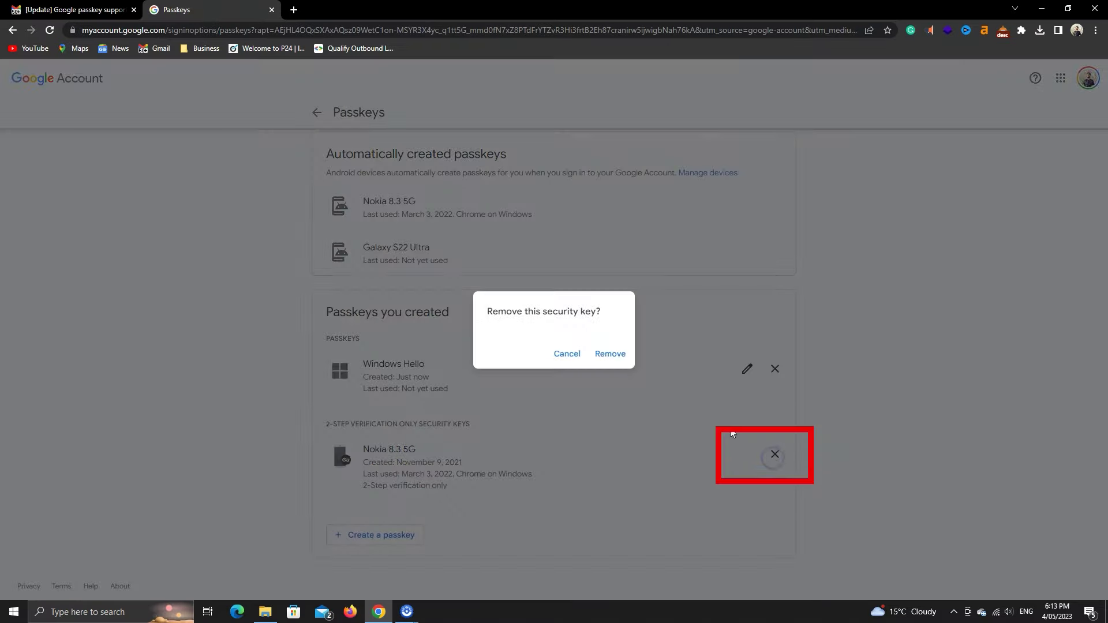
pyautogui.click(610, 354)
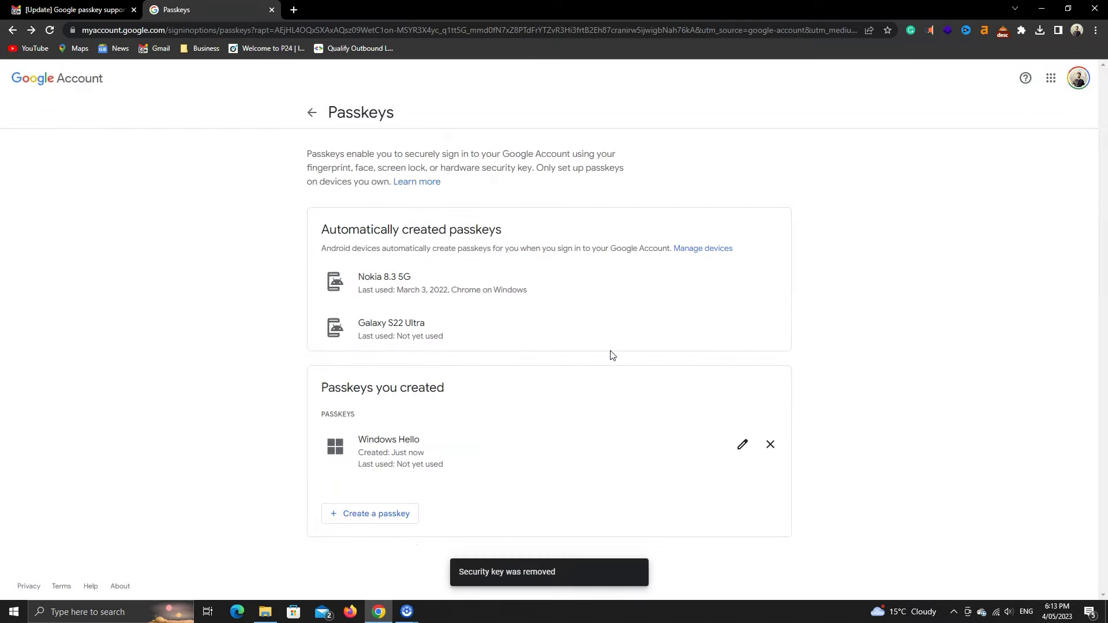
pyautogui.click(914, 365)
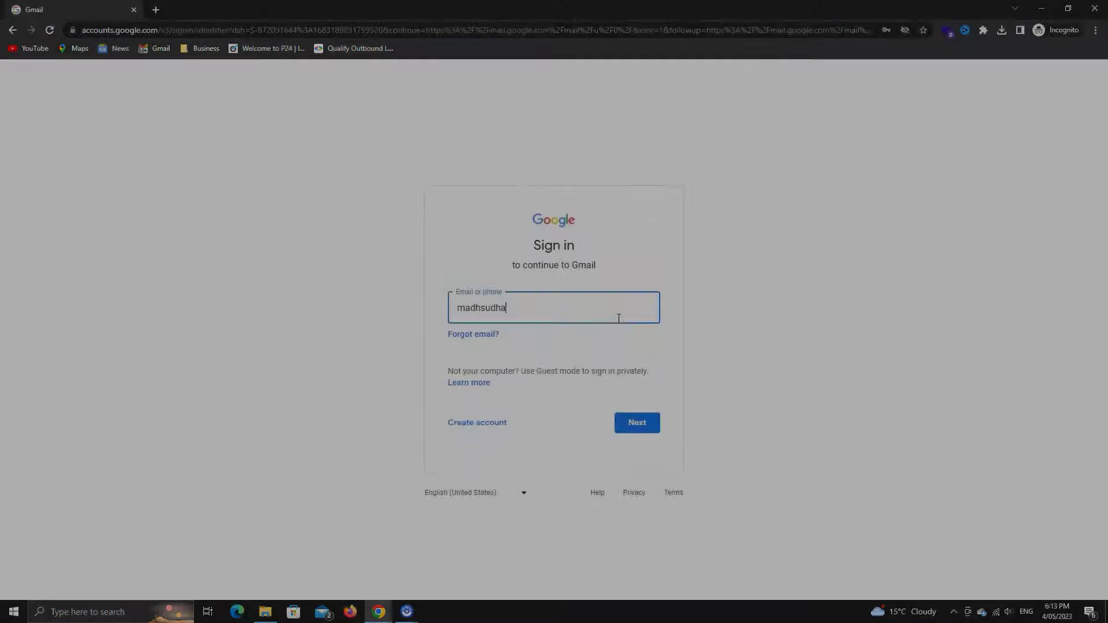
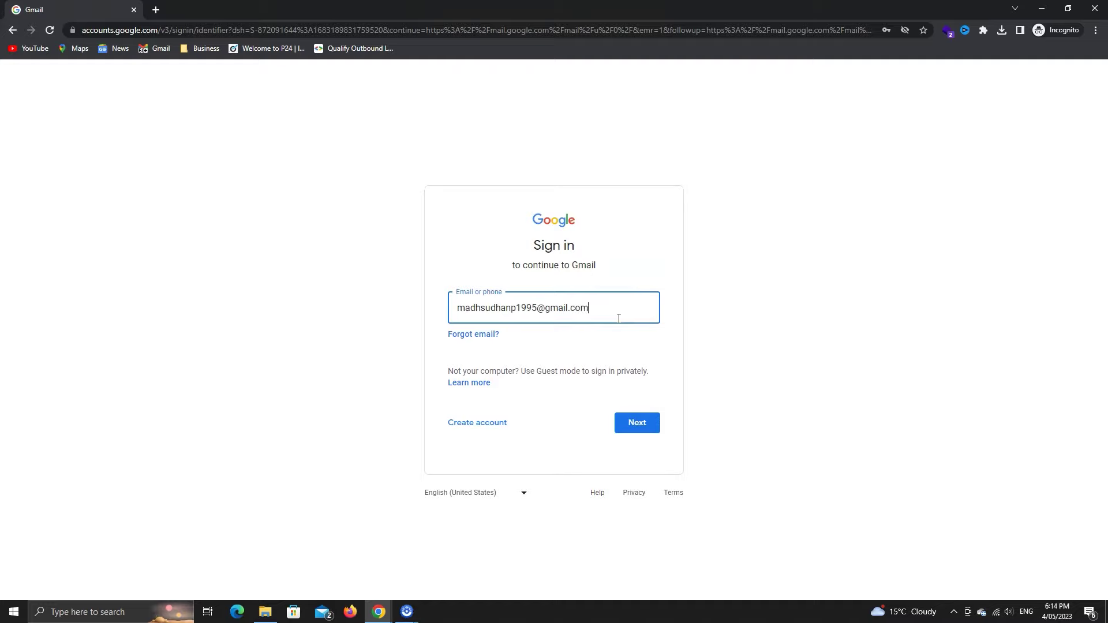
# Step: Enter the account e-mail, continue with the passkey, and confirm using the Windows Hello PIN
pyautogui.press('Return')
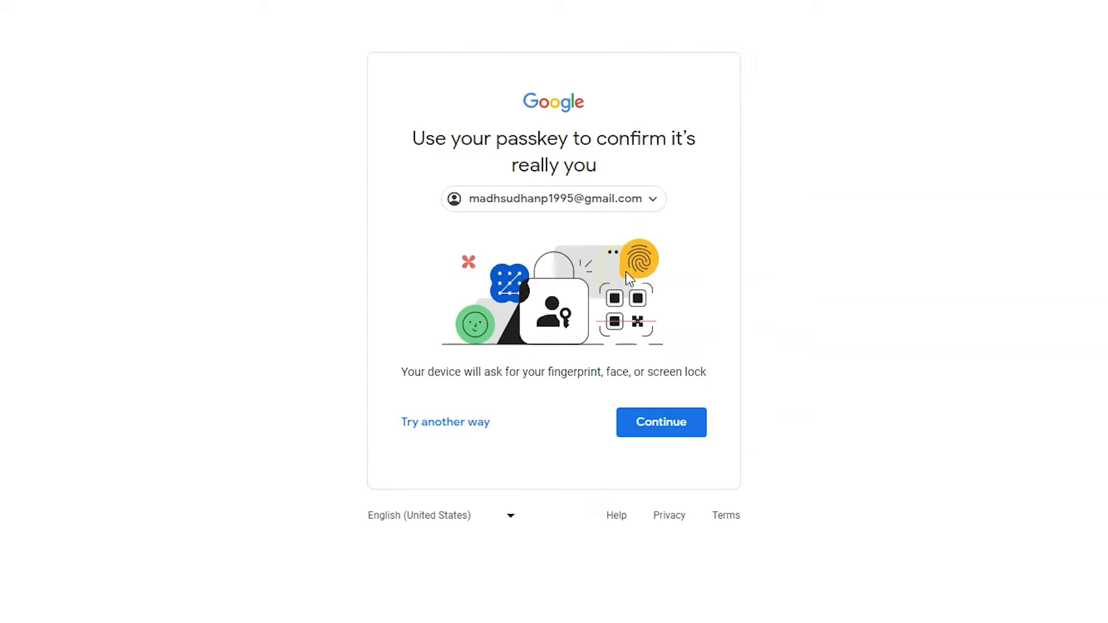
pyautogui.click(669, 430)
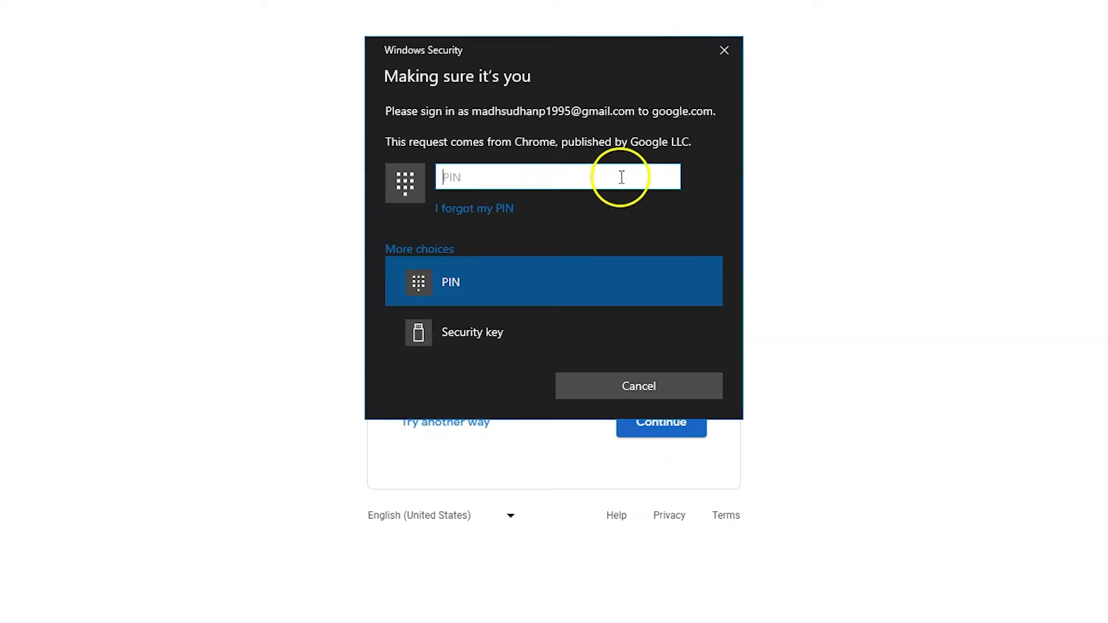
pyautogui.click(436, 259)
pyautogui.click(436, 258)
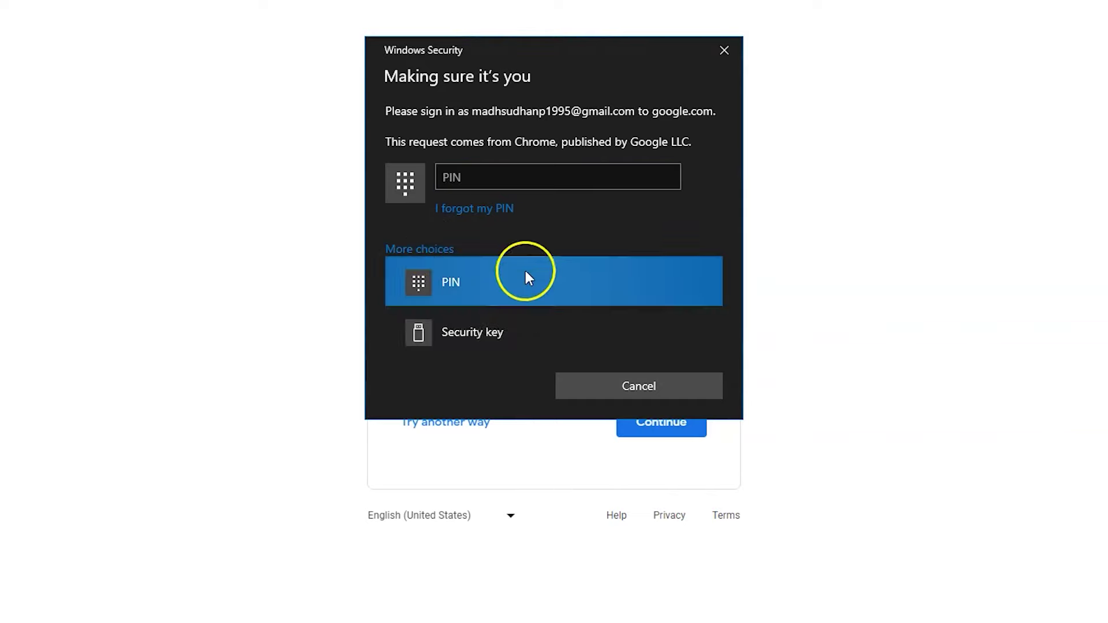
pyautogui.click(560, 178)
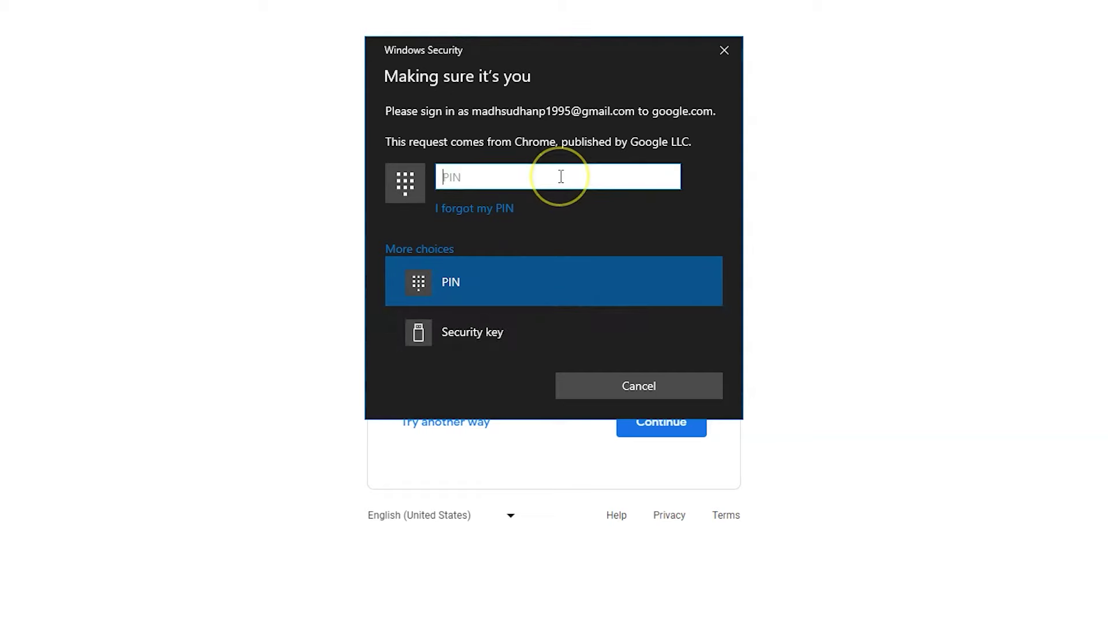
pyautogui.press('Return')
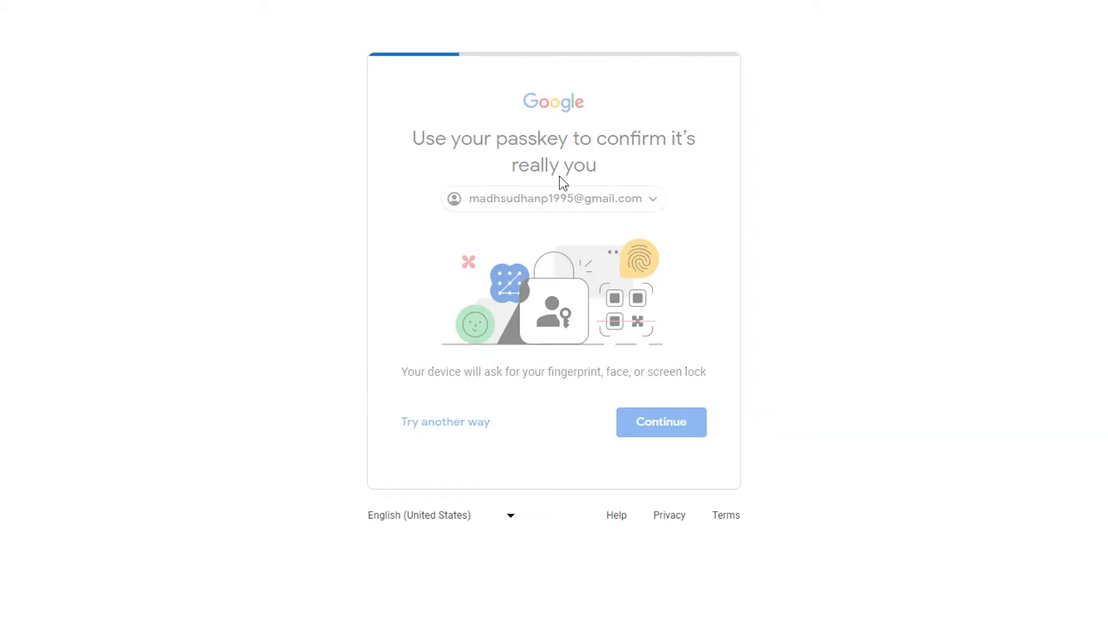